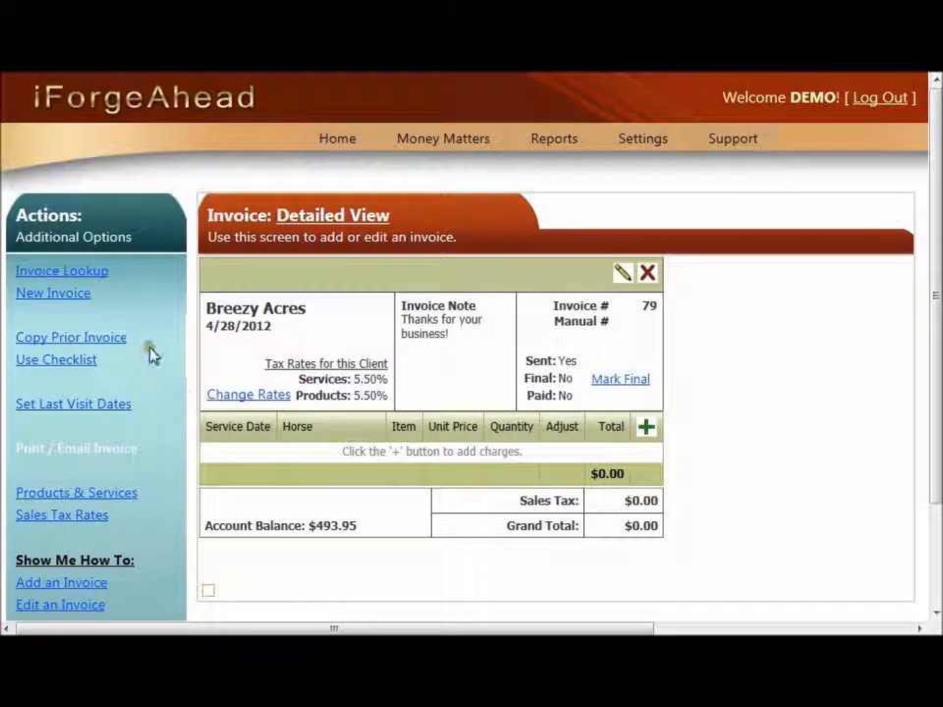
# - Open the invoice checklist for the Breezy Acres invoice, with service date 4/27/2012 and horse Delilah
pyautogui.click(116, 344)
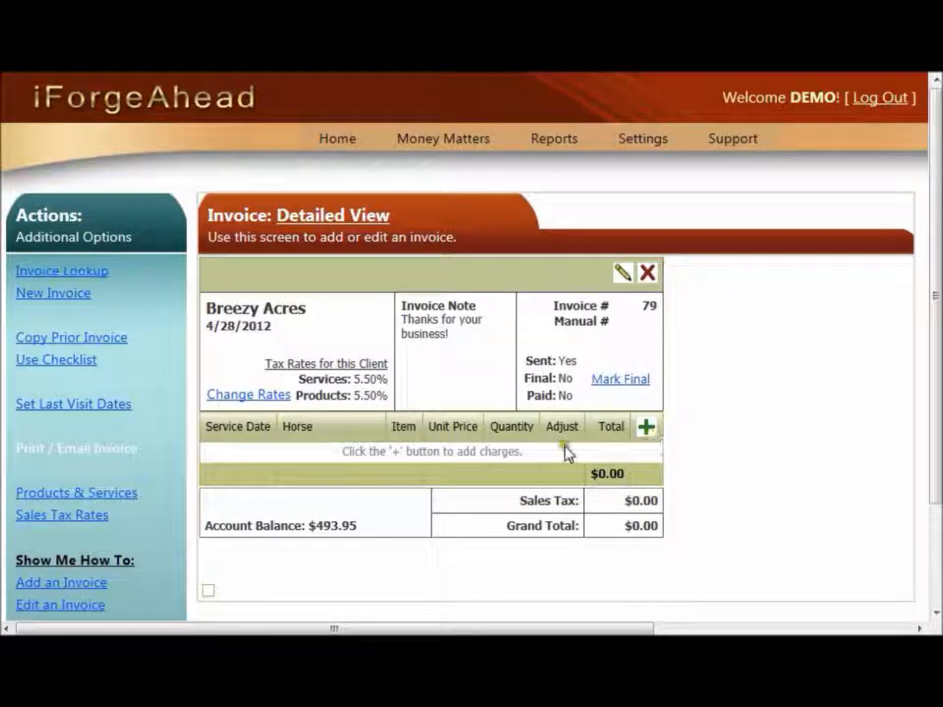
pyautogui.click(66, 363)
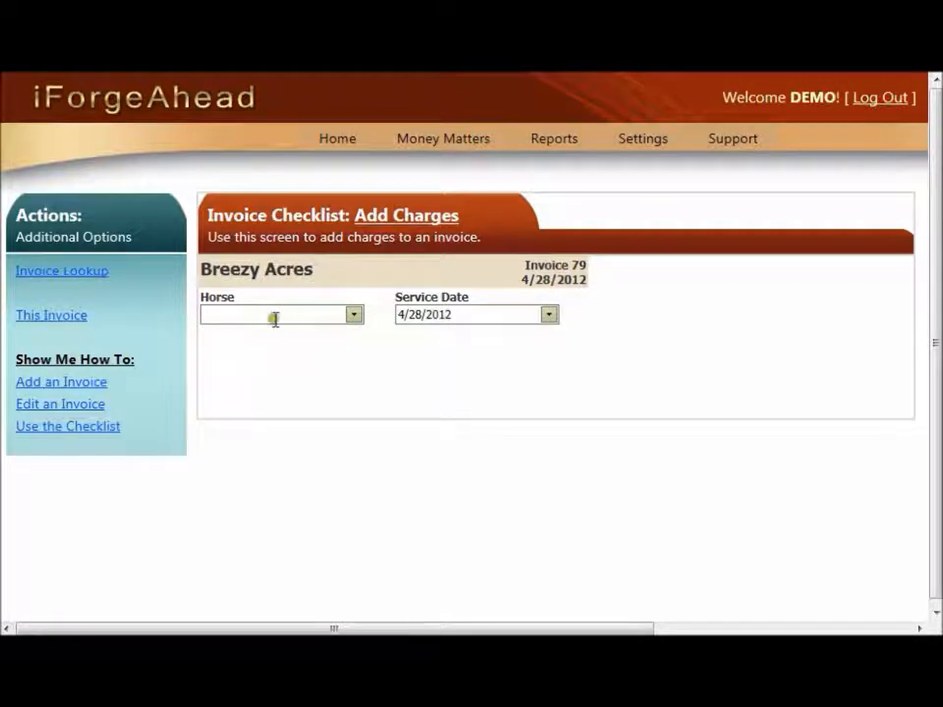
pyautogui.click(548, 324)
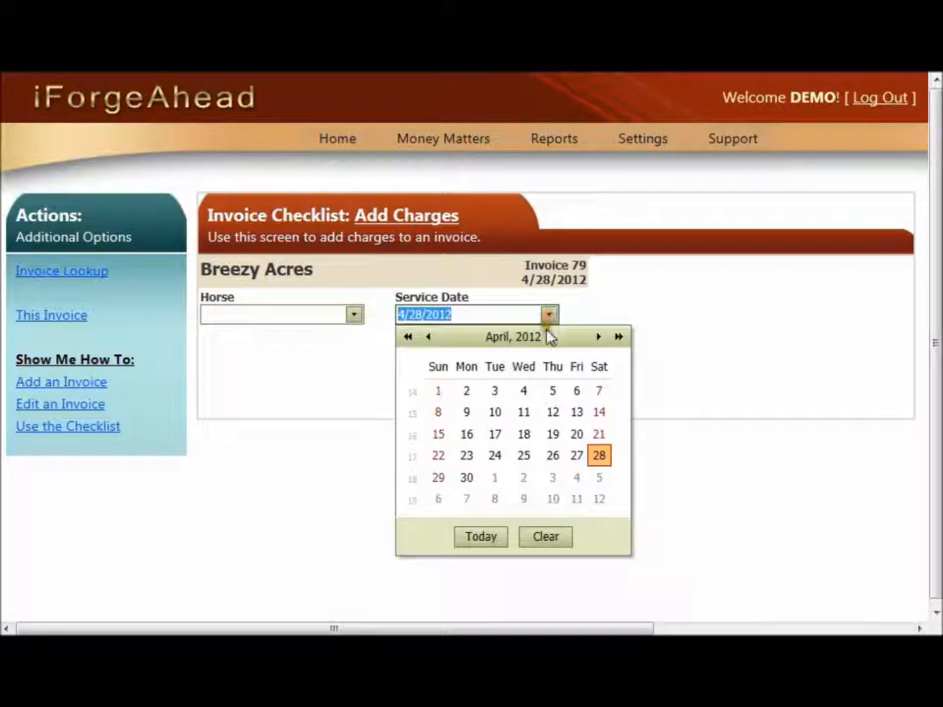
pyautogui.click(577, 459)
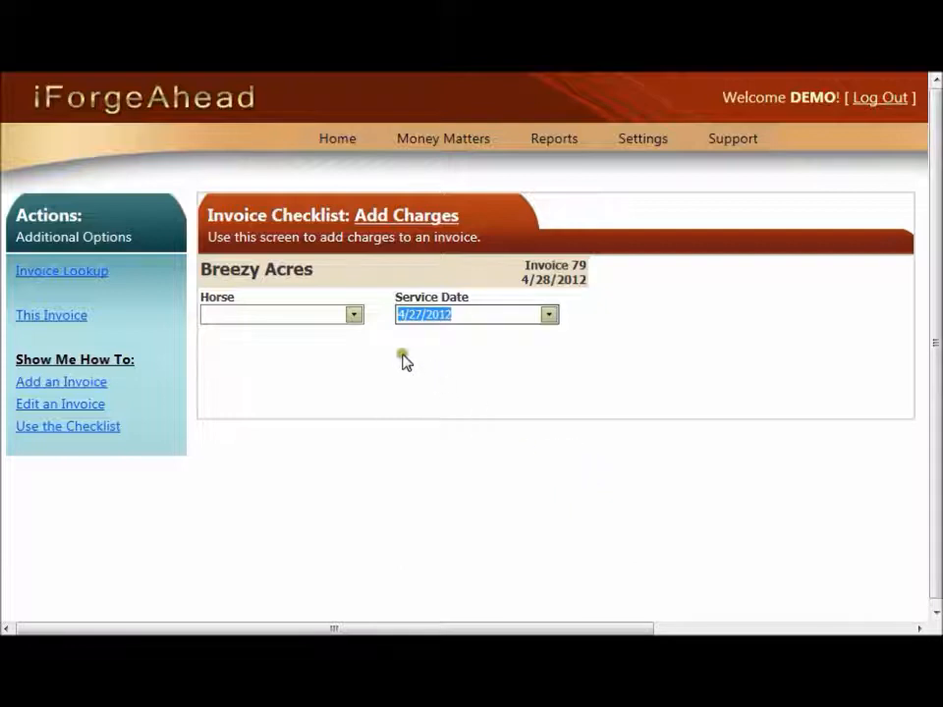
pyautogui.click(354, 315)
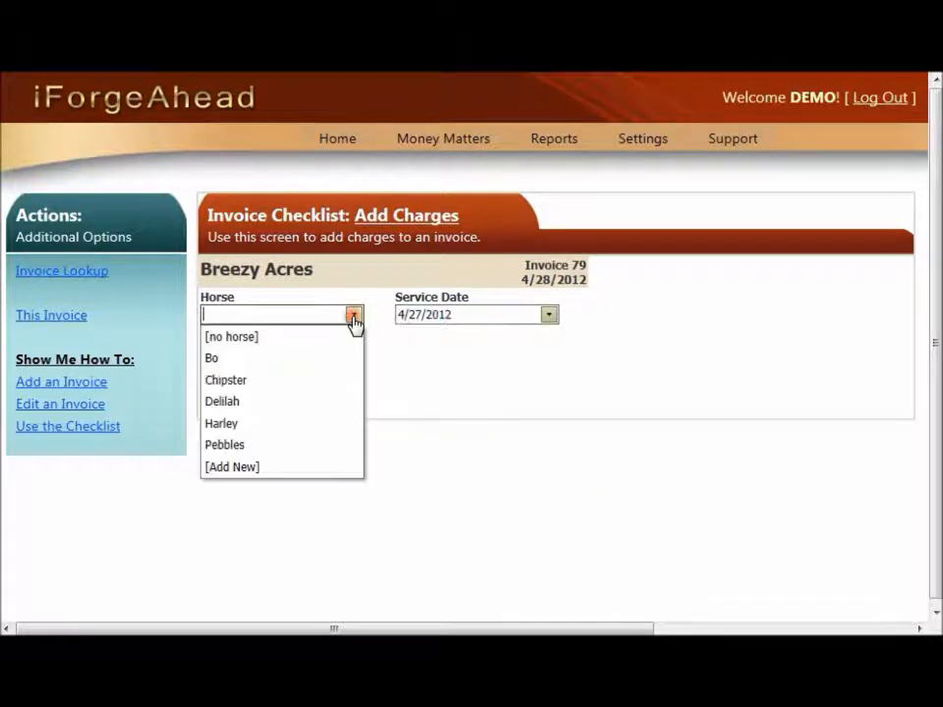
pyautogui.click(302, 403)
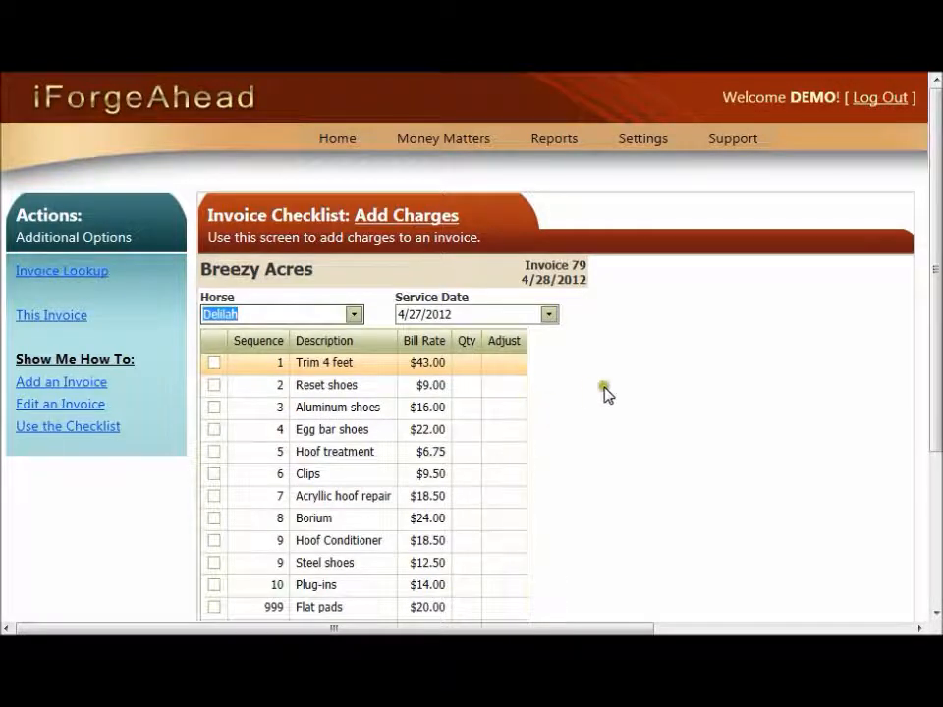
# - Select Trim 4 feet and Hoof treatment for Delilah, quantity 1 each, and add these charges to the invoice
pyautogui.scroll(-2, 614, 389)
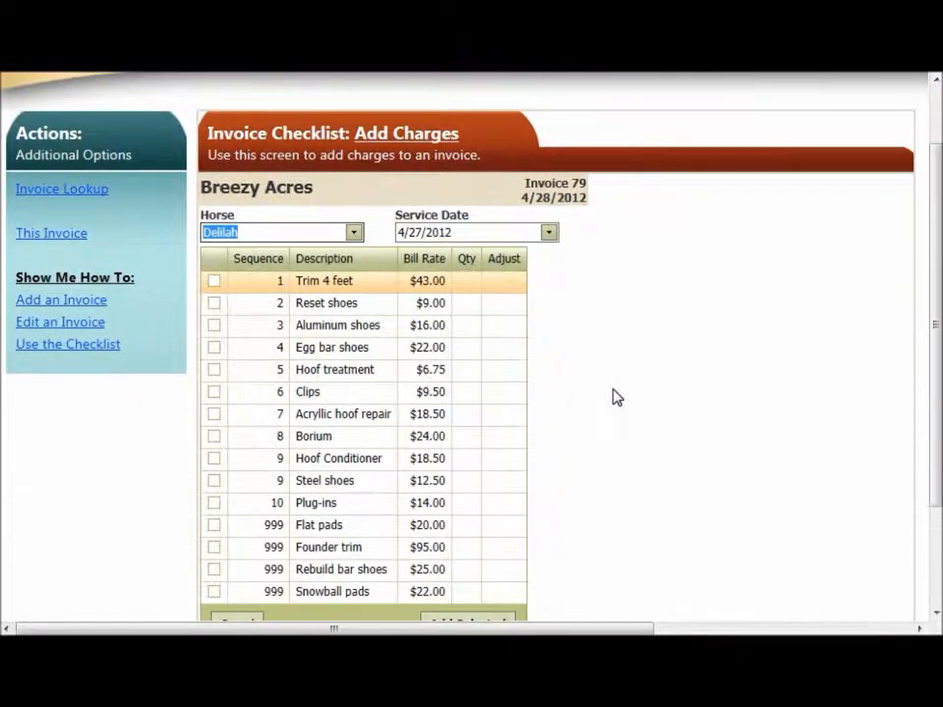
pyautogui.scroll(-2, 616, 398)
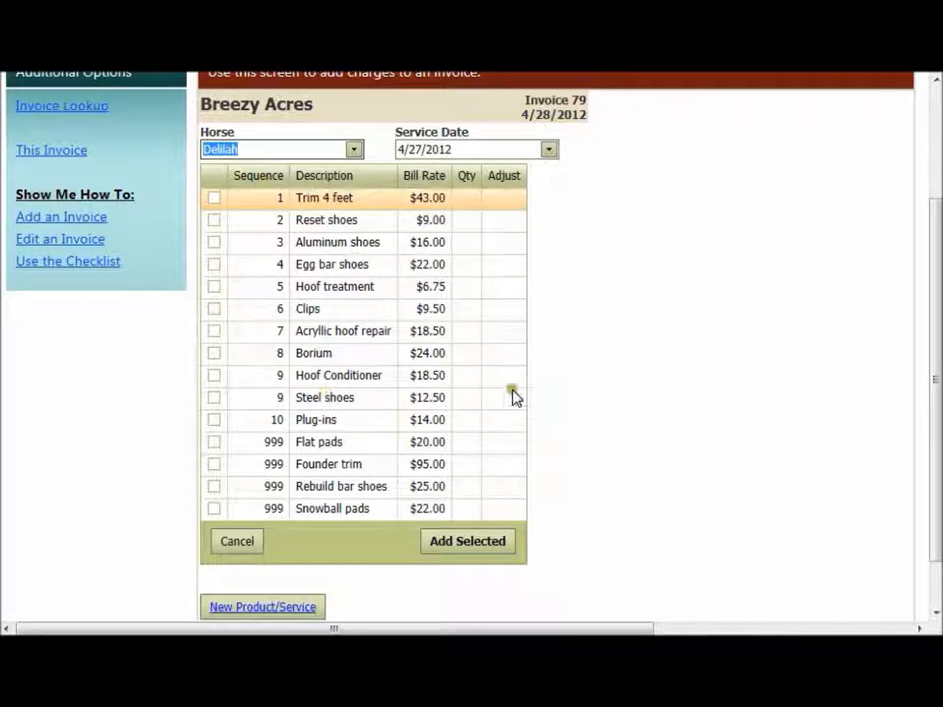
pyautogui.scroll(3, 603, 395)
pyautogui.moveTo(664, 144)
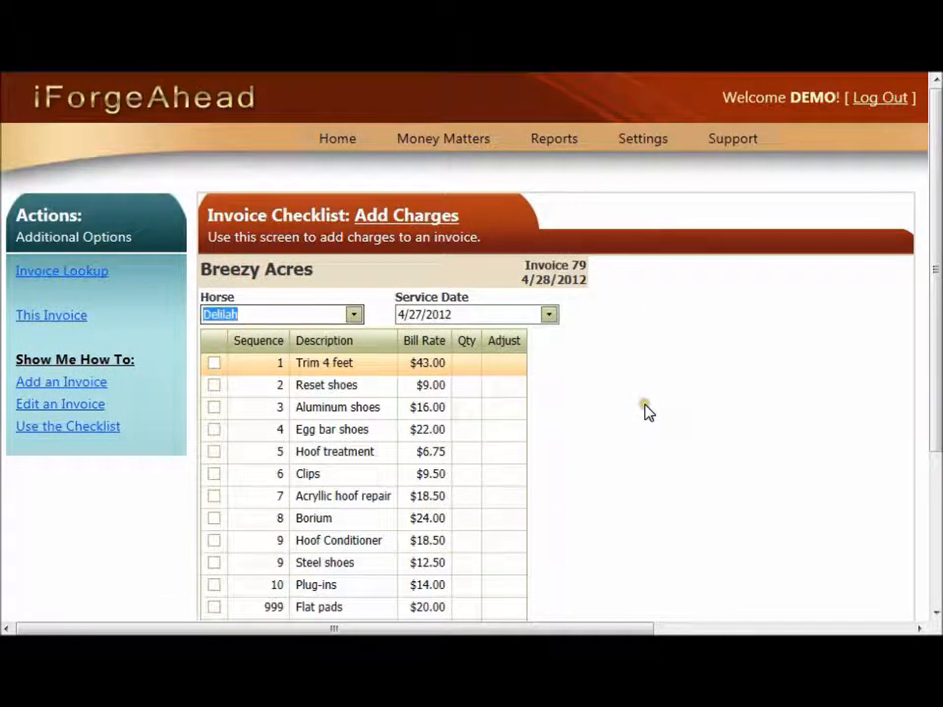
pyautogui.scroll(-2, 646, 407)
pyautogui.scroll(-3, 646, 412)
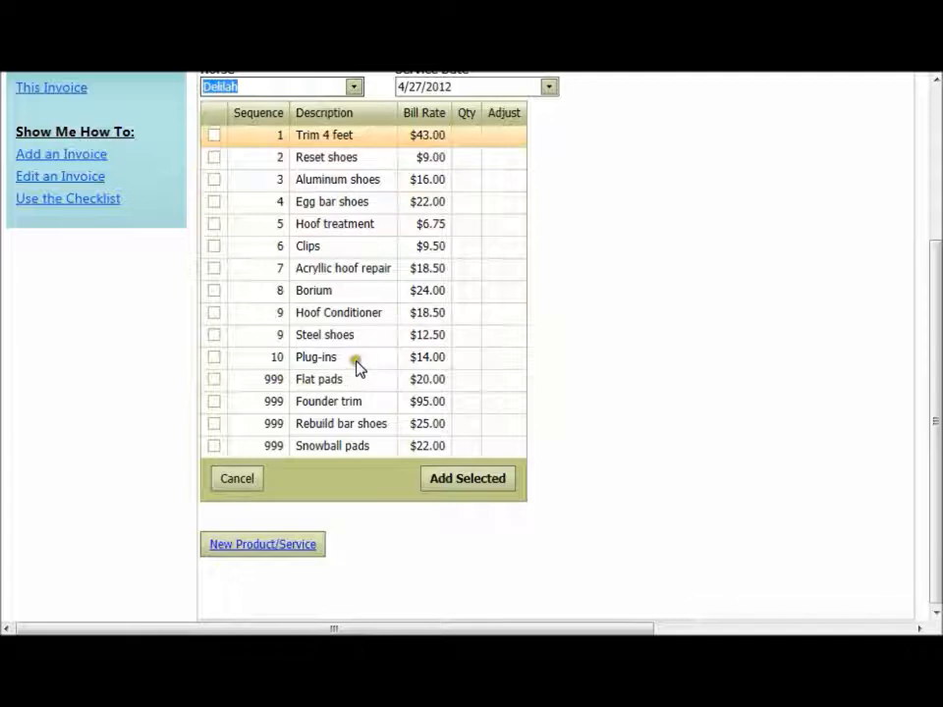
pyautogui.click(214, 140)
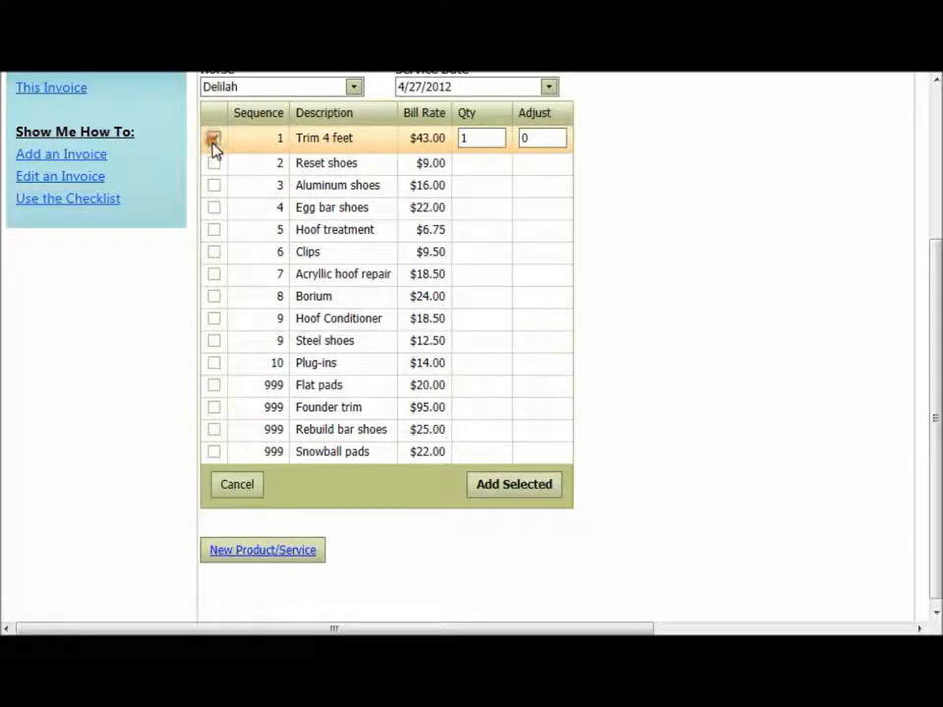
pyautogui.click(213, 231)
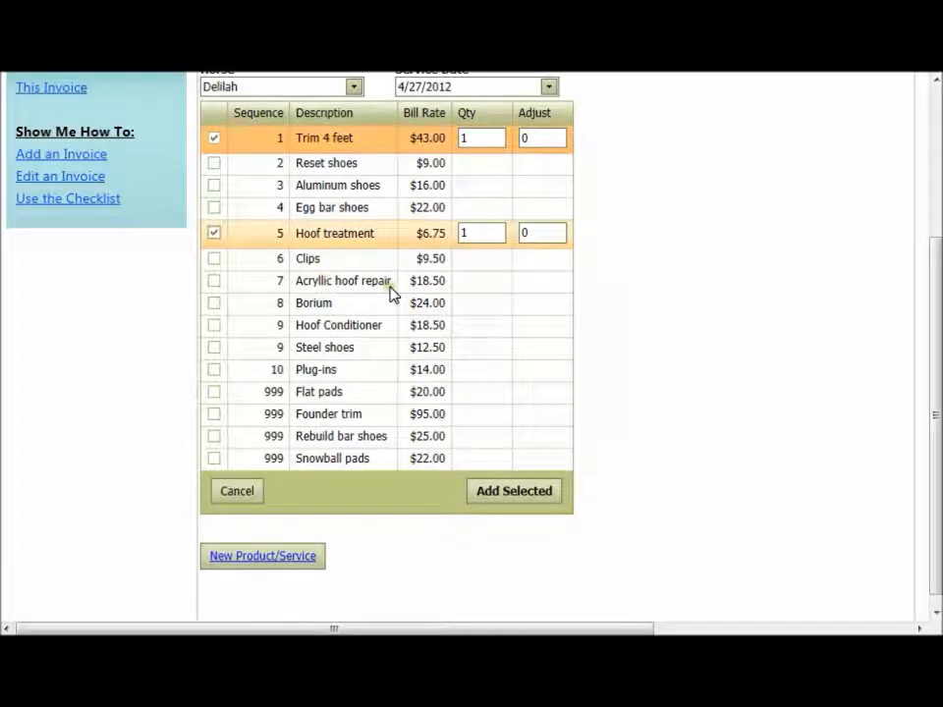
pyautogui.click(505, 234)
pyautogui.click(486, 231)
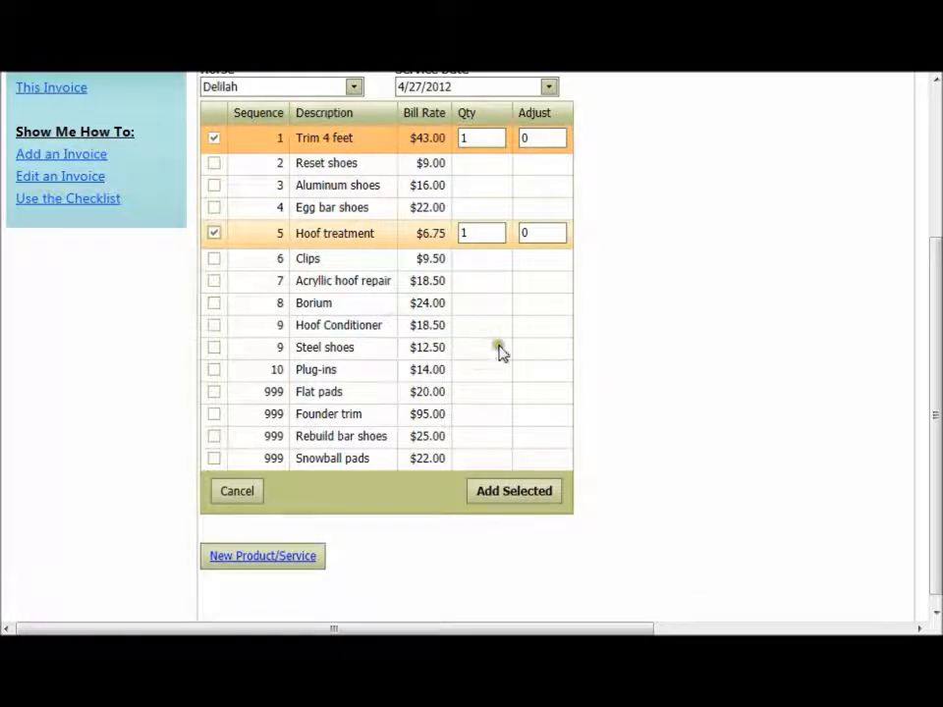
pyautogui.click(526, 496)
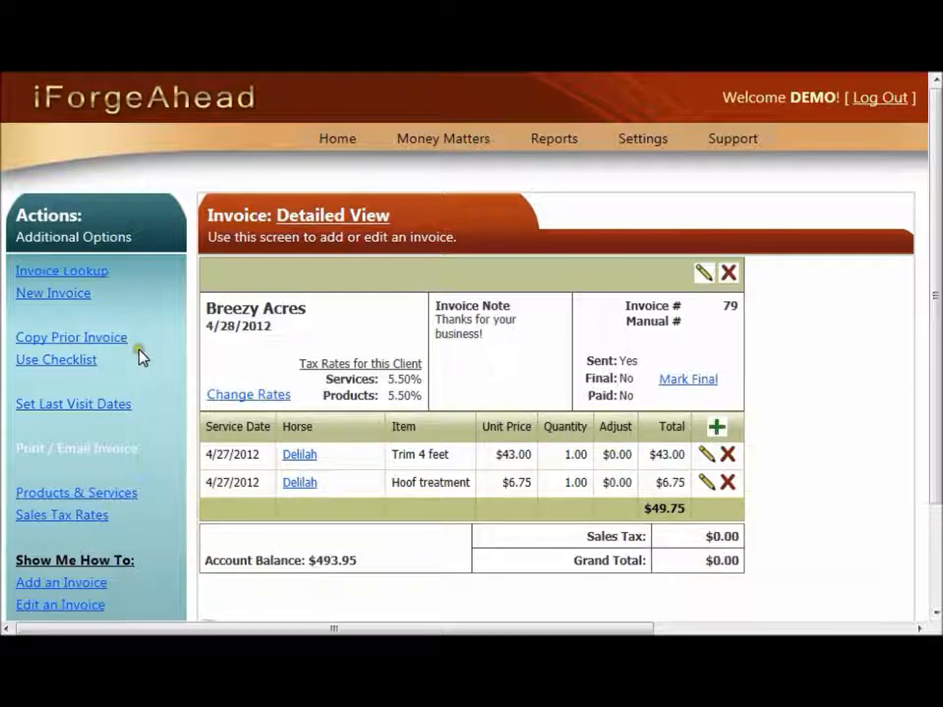
# - Reopen the invoice checklist for horse Harley and select Trim 4 feet, Aluminum shoes and Egg bar shoes
pyautogui.click(59, 365)
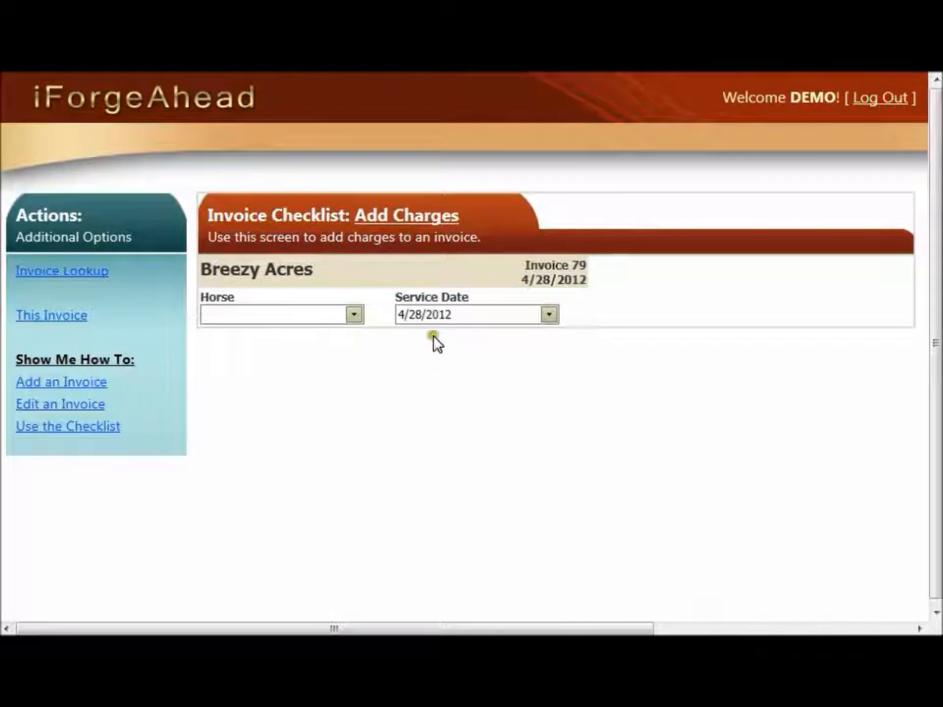
pyautogui.click(354, 316)
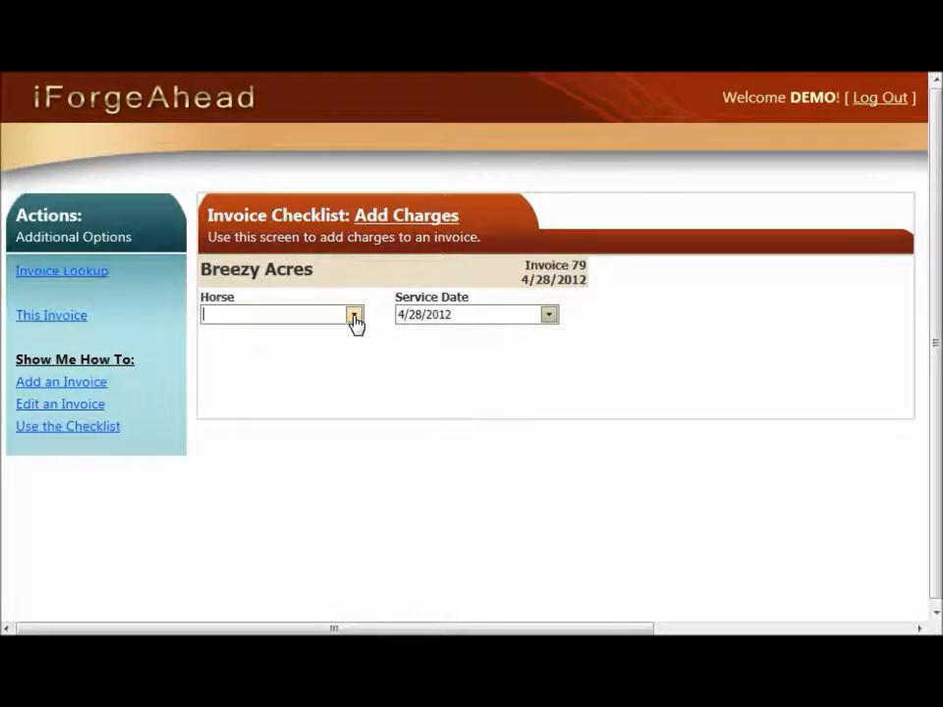
pyautogui.click(355, 316)
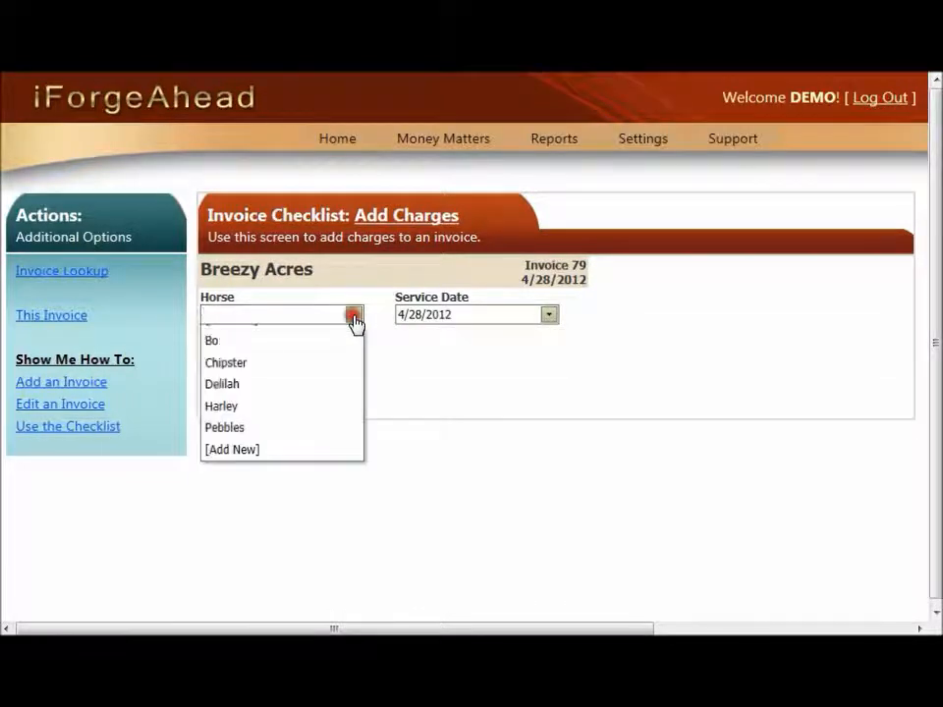
pyautogui.click(301, 426)
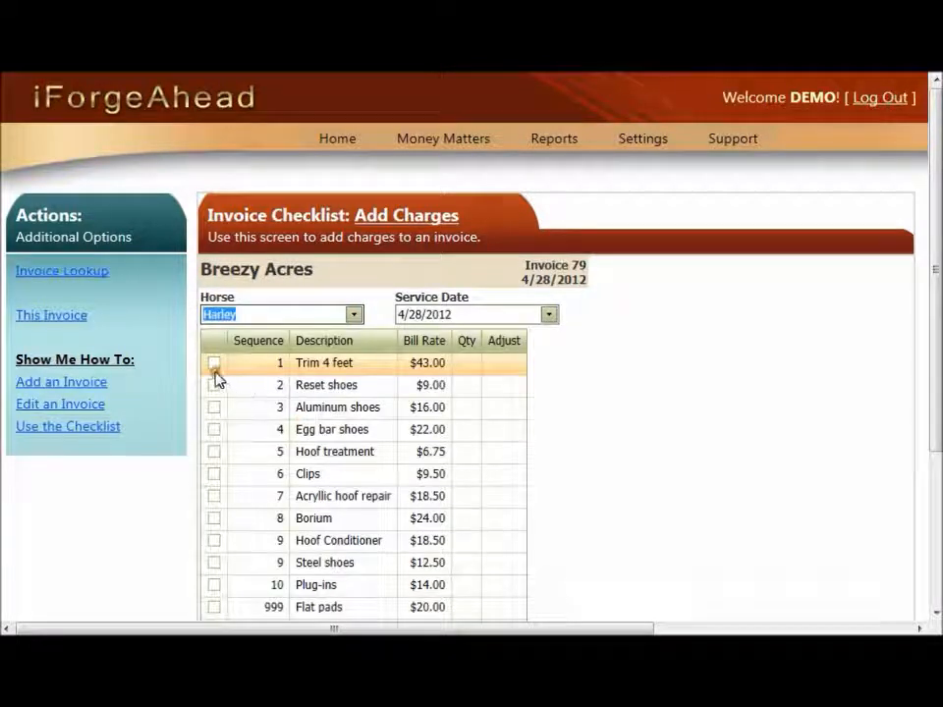
pyautogui.click(213, 364)
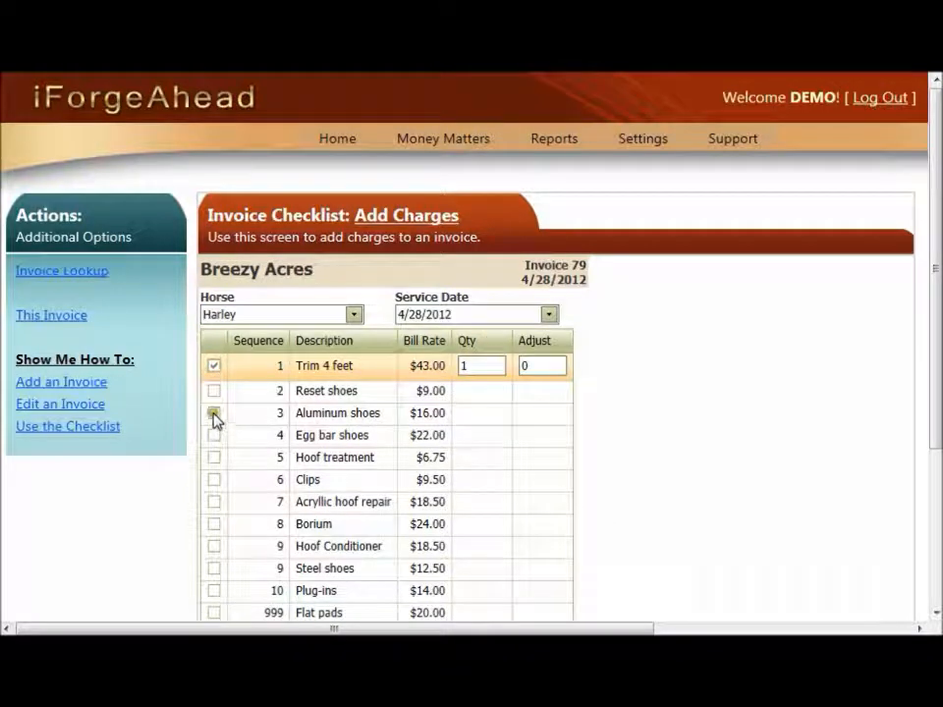
pyautogui.click(213, 414)
pyautogui.click(213, 442)
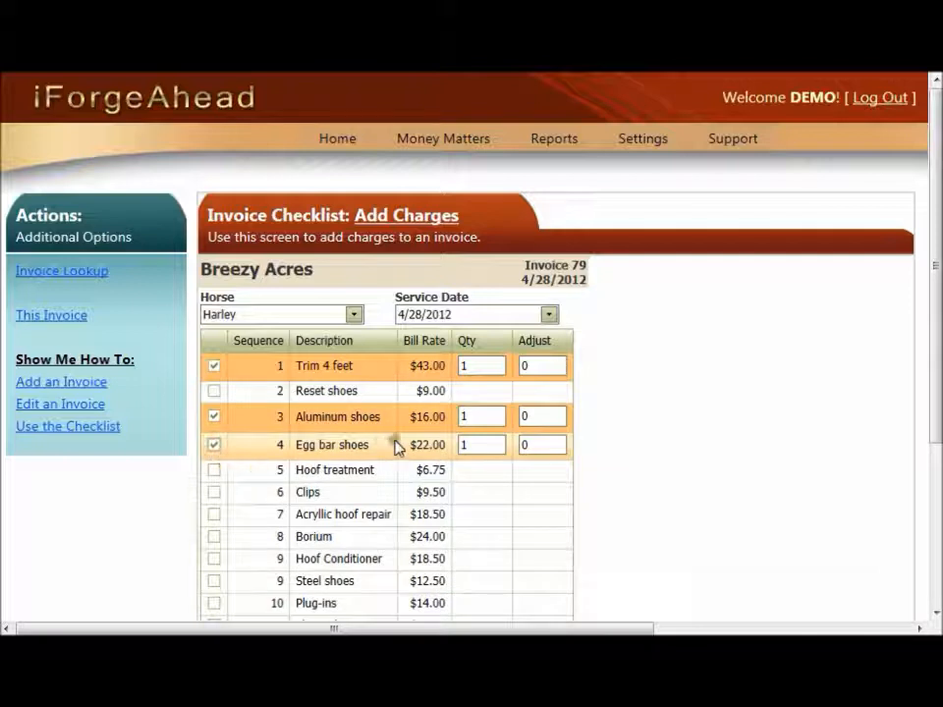
# - Set the quantity of both Aluminum shoes and Egg bar shoes to 2
pyautogui.click(486, 416)
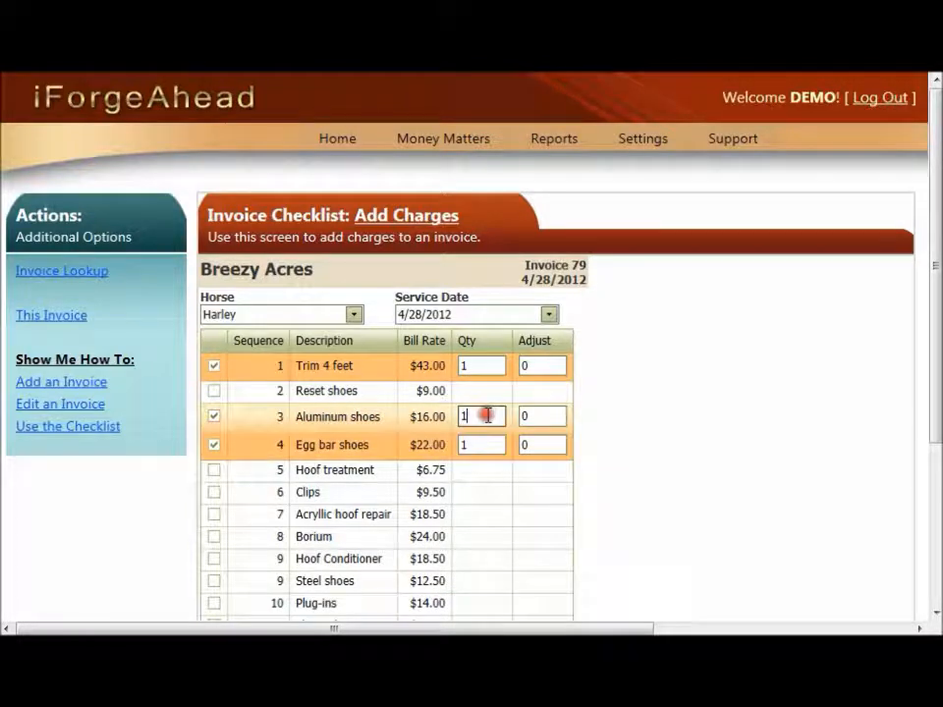
pyautogui.press('BackSpace')
pyautogui.write('2')
pyautogui.press('Tab')
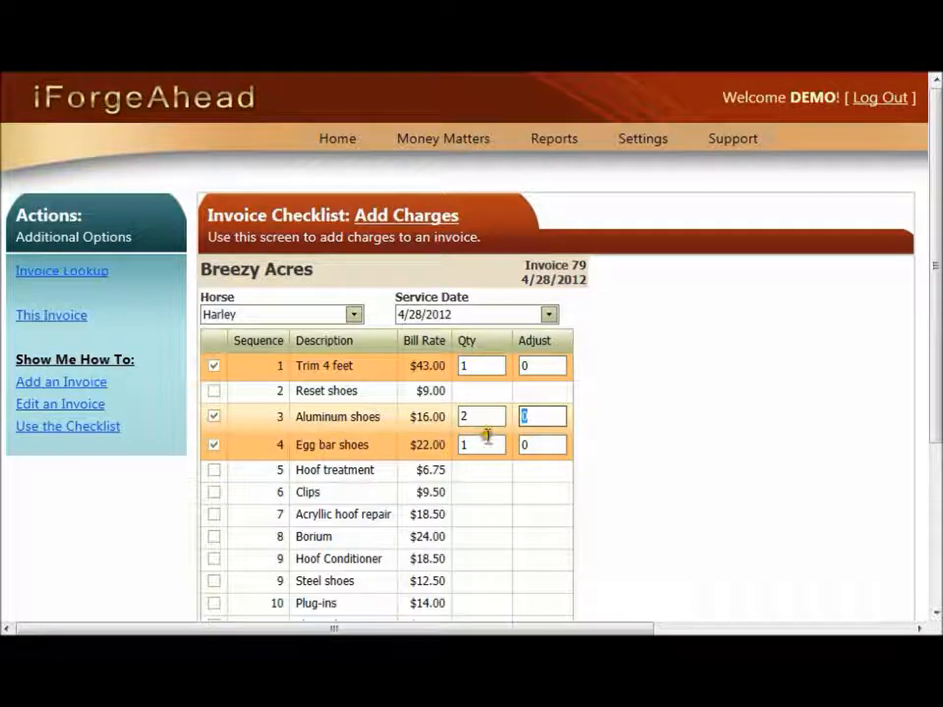
pyautogui.click(483, 445)
pyautogui.press('BackSpace')
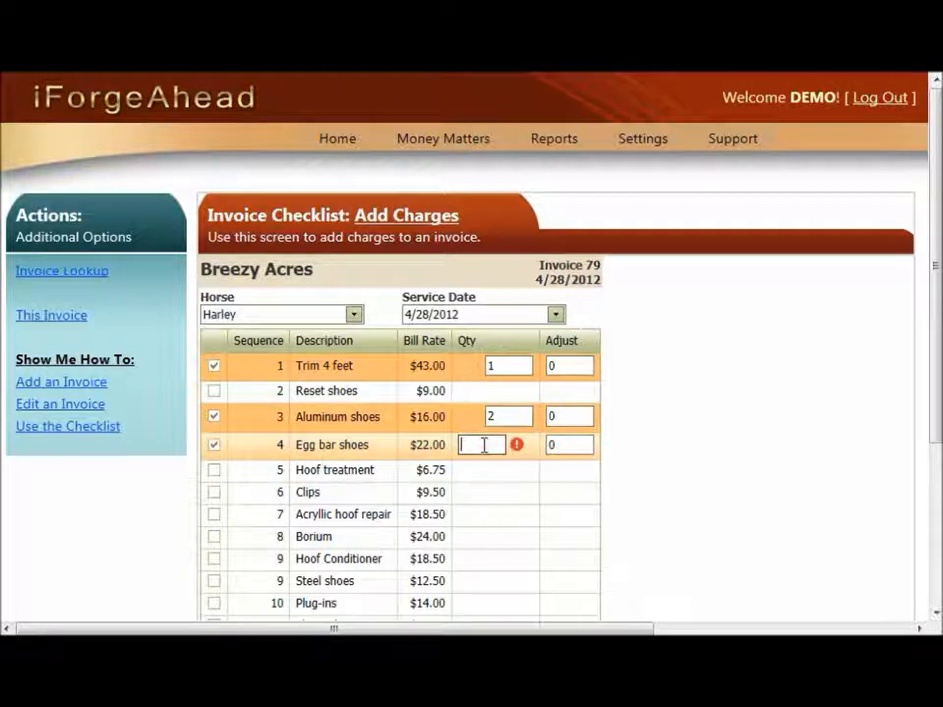
pyautogui.write('2')
pyautogui.press('Tab')
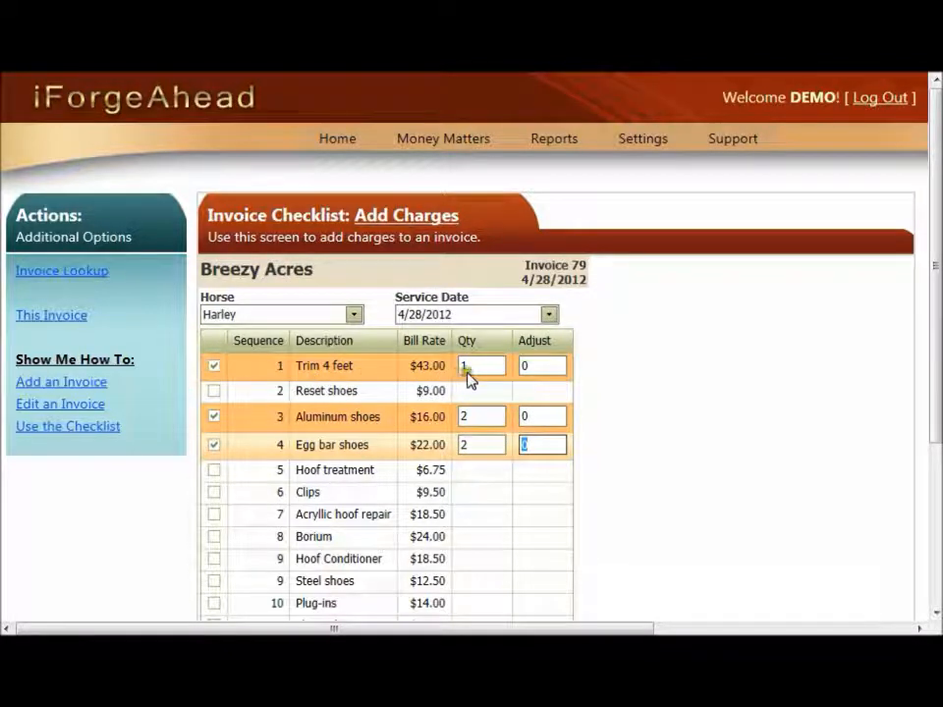
# - Enter an adjustment of -3 for Trim 4 feet and add Harley's selected charges to the invoice
pyautogui.click(541, 366)
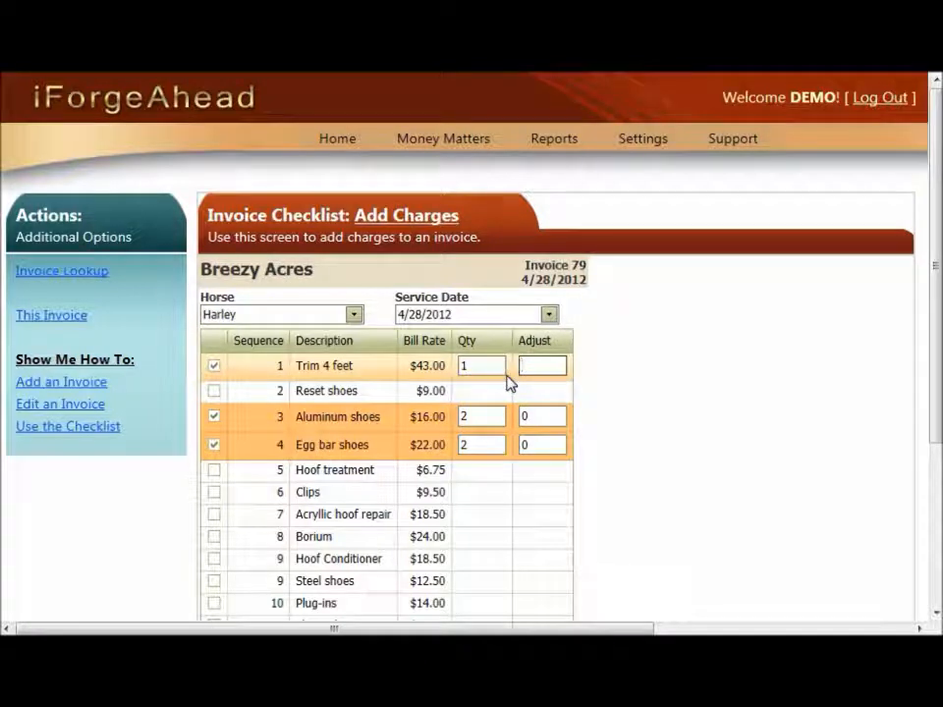
pyautogui.write('.')
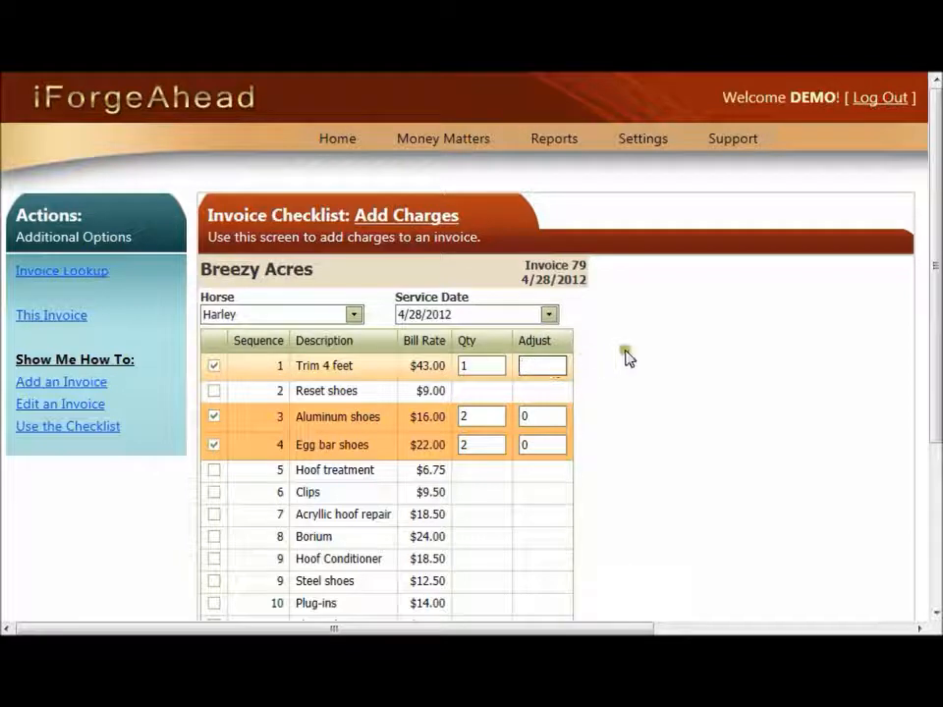
pyautogui.write('-')
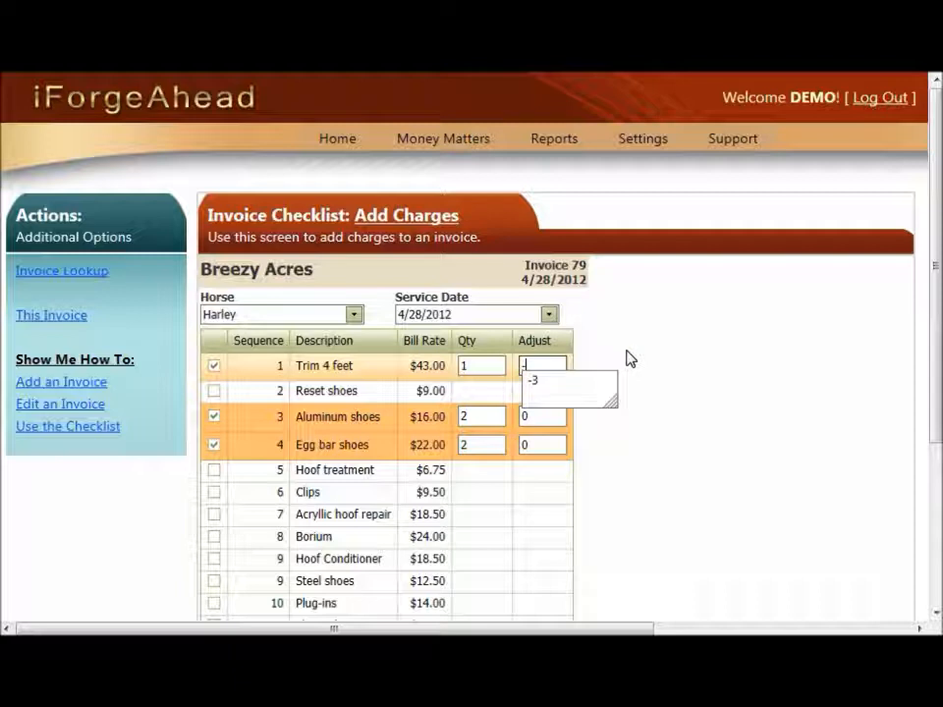
pyautogui.write('3')
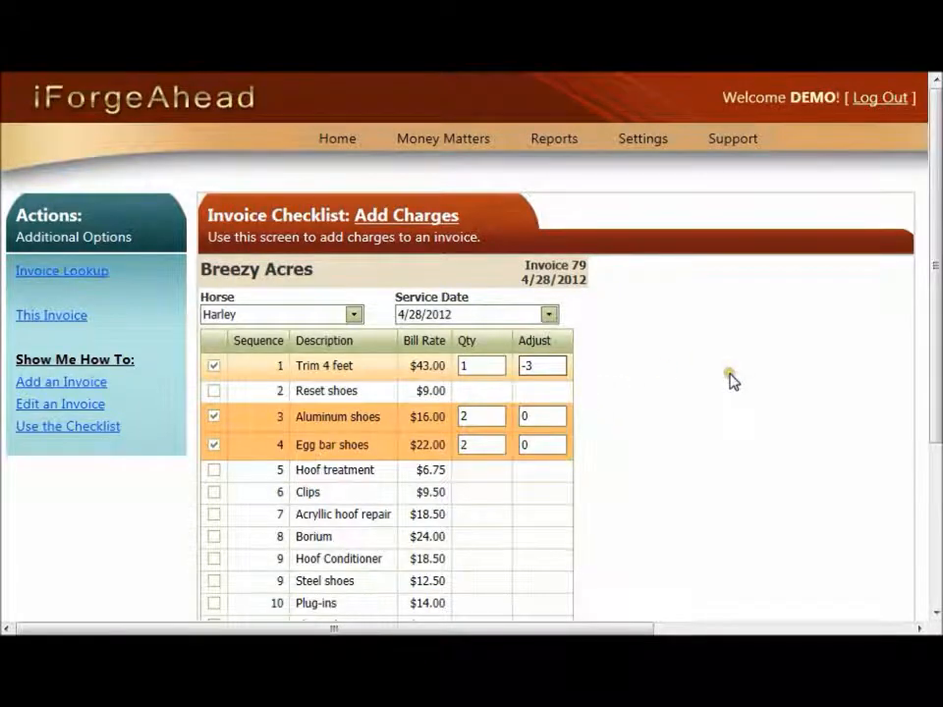
pyautogui.scroll(-3, 731, 381)
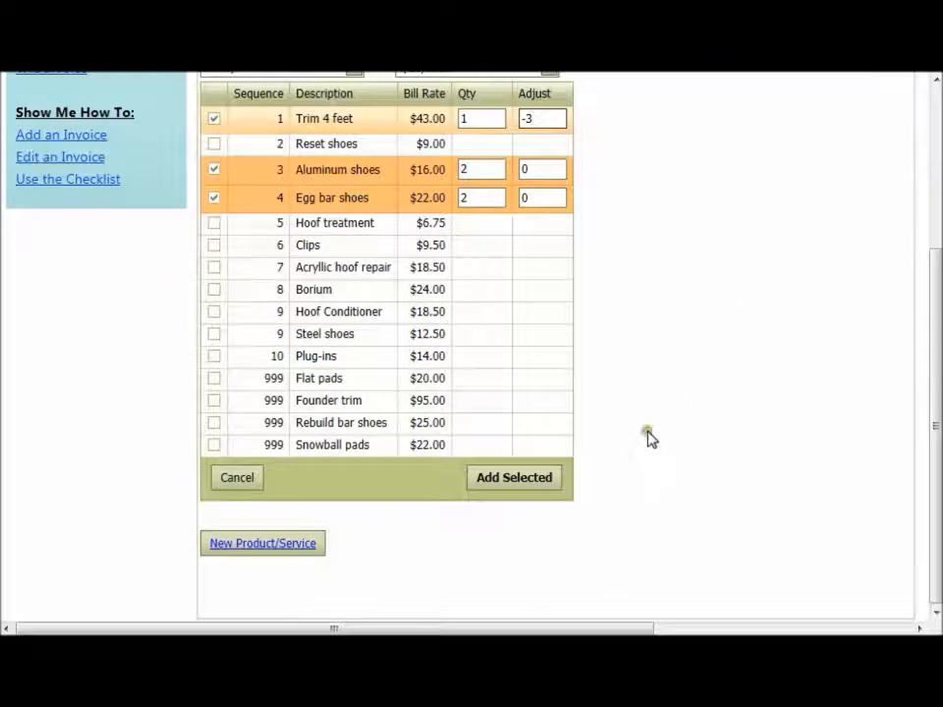
pyautogui.click(511, 491)
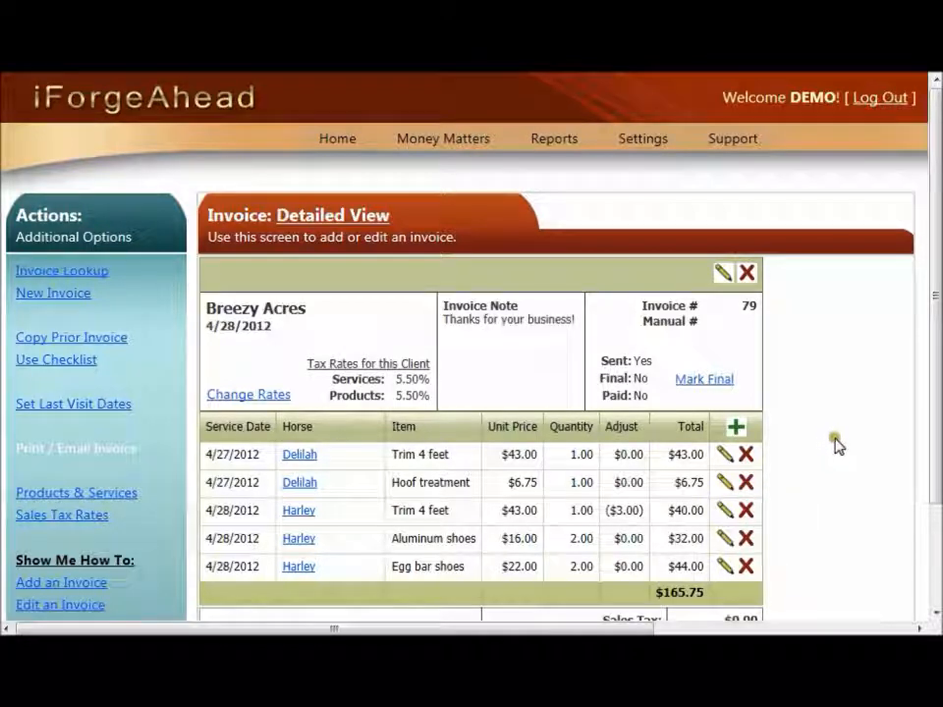
# - Mark the Breezy Acres invoice as final
pyautogui.scroll(-2, 835, 447)
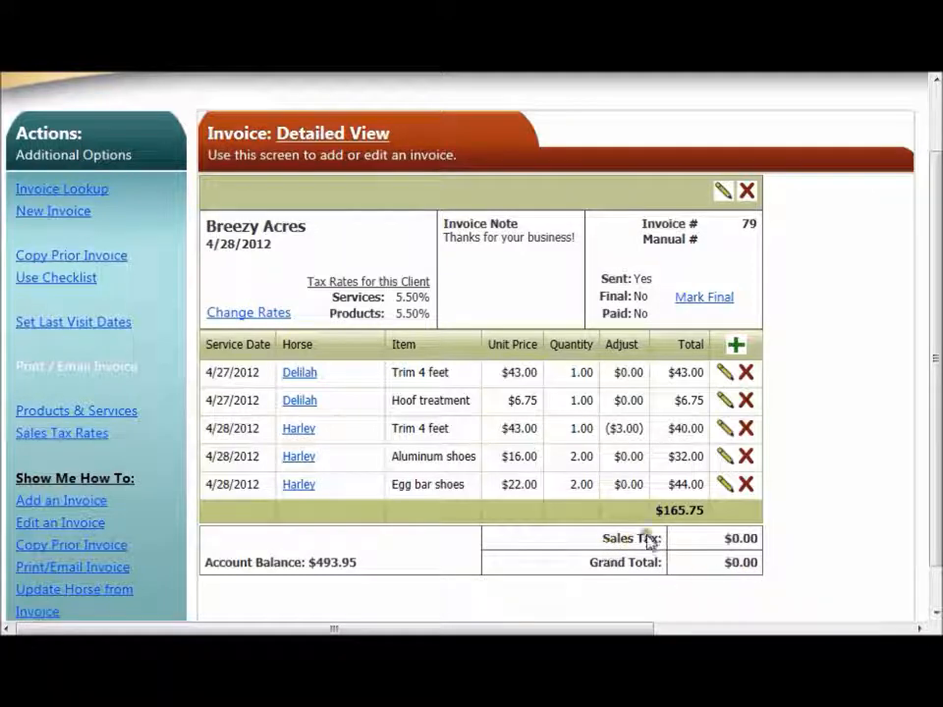
pyautogui.click(707, 299)
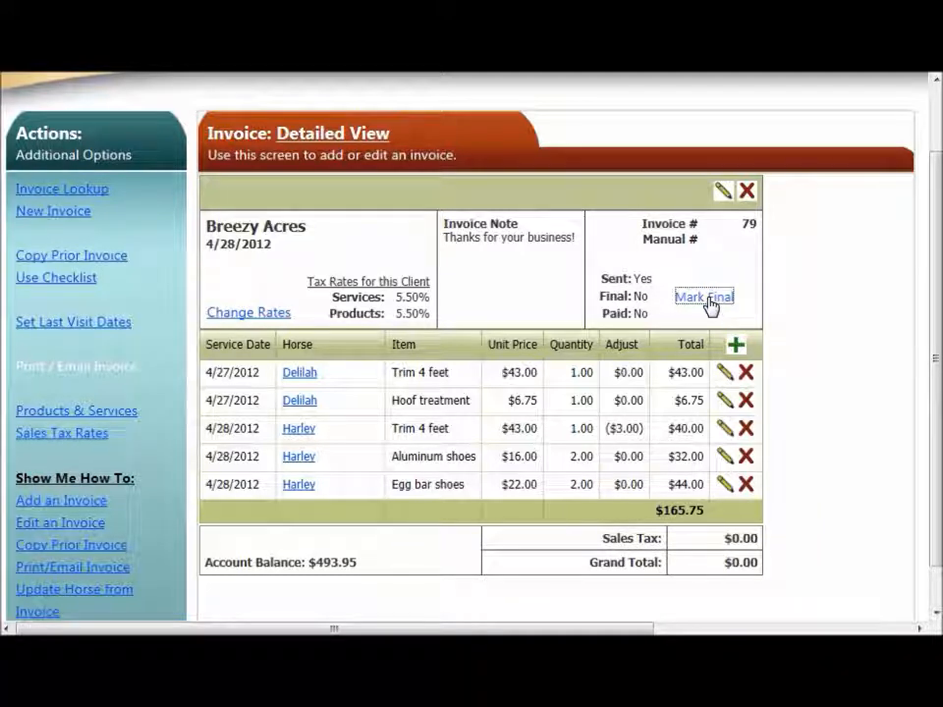